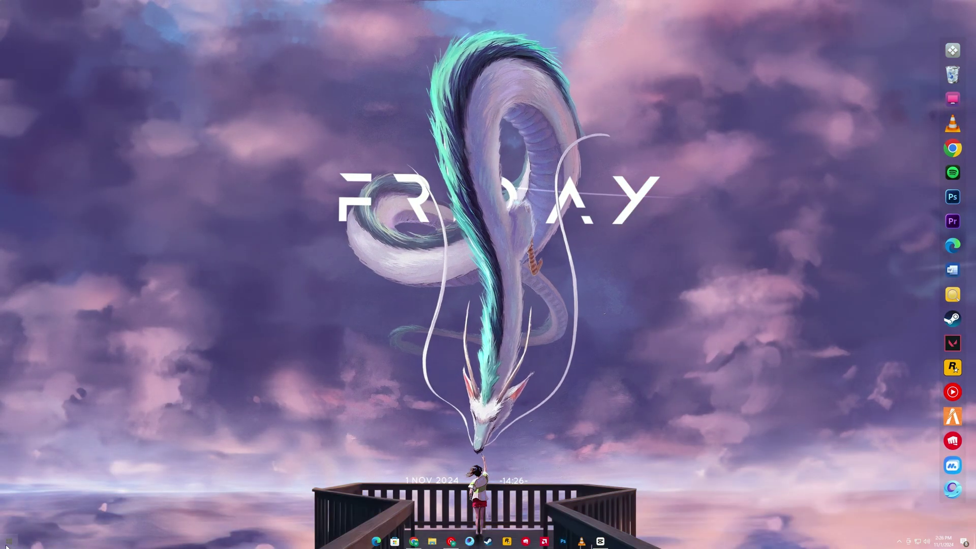
In System Configuration, set the boot advanced options to 4 processors and the highest maximum memory, and apply the change.
left_click(6, 545)
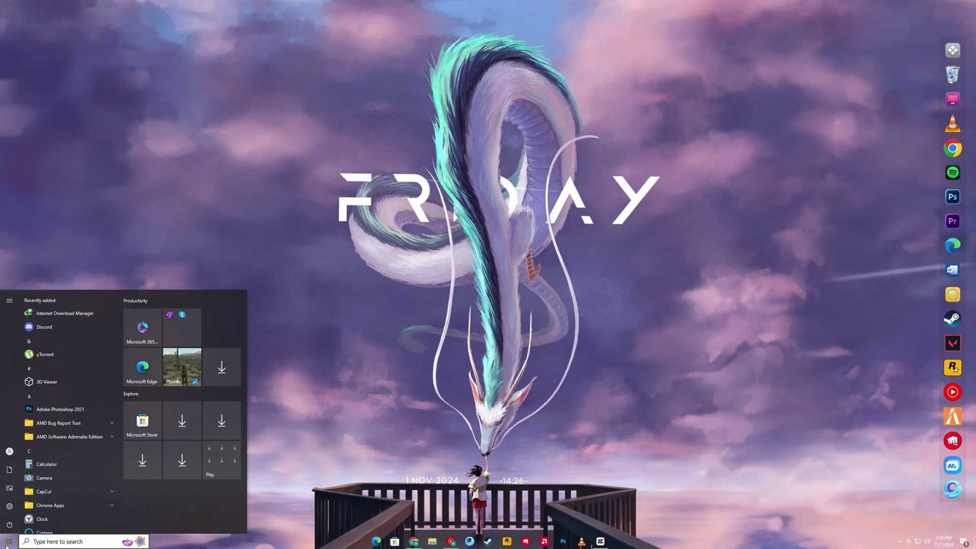
type("ms config")
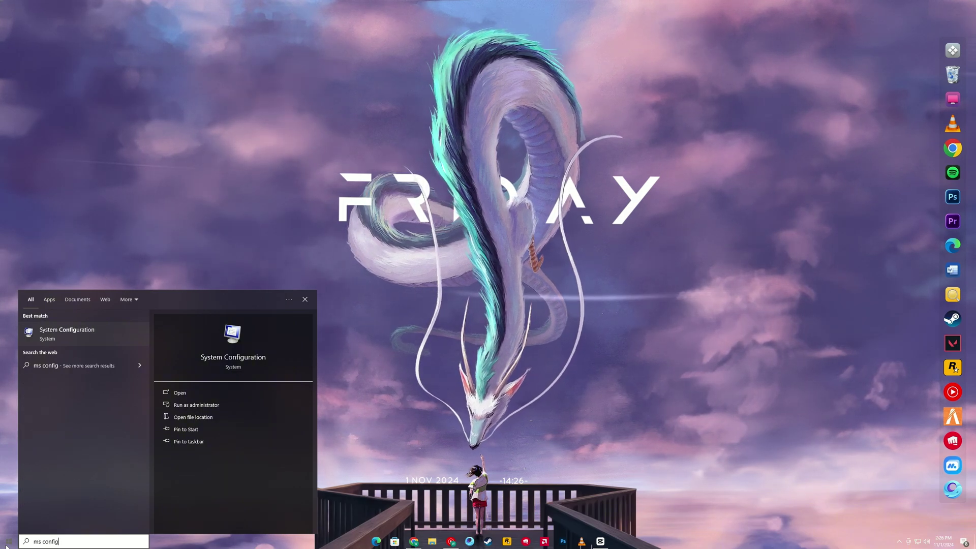
left_click(277, 390)
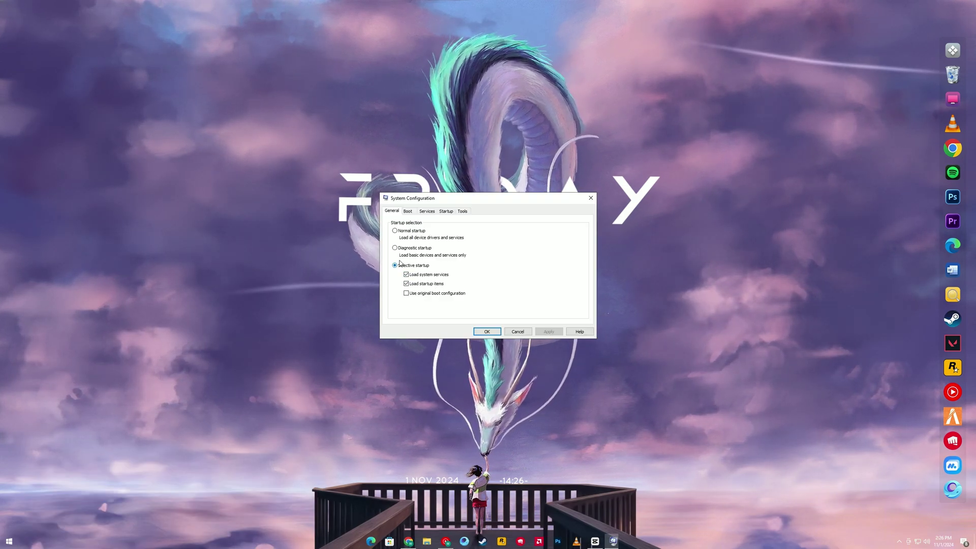
left_click(407, 213)
left_click(412, 266)
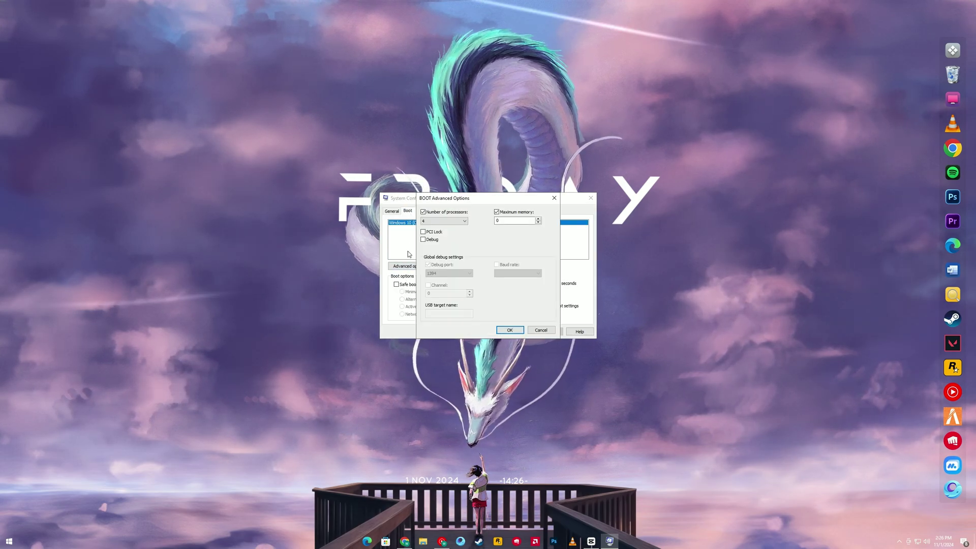
left_click(423, 213)
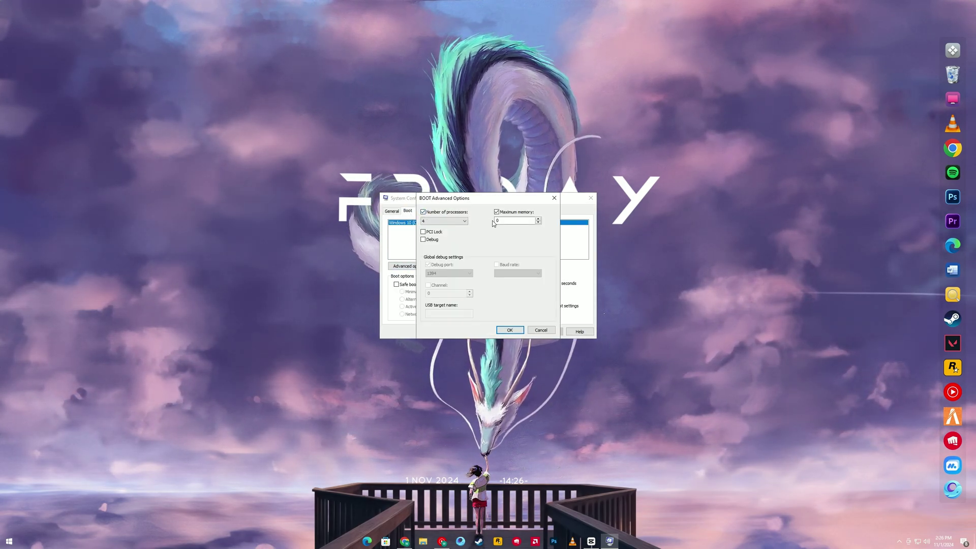
double_click(513, 220)
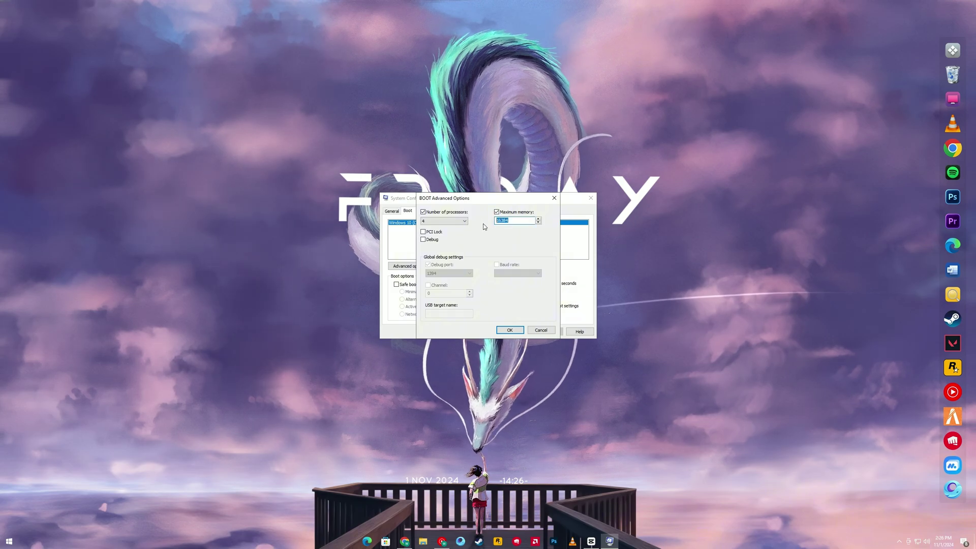
left_click(510, 332)
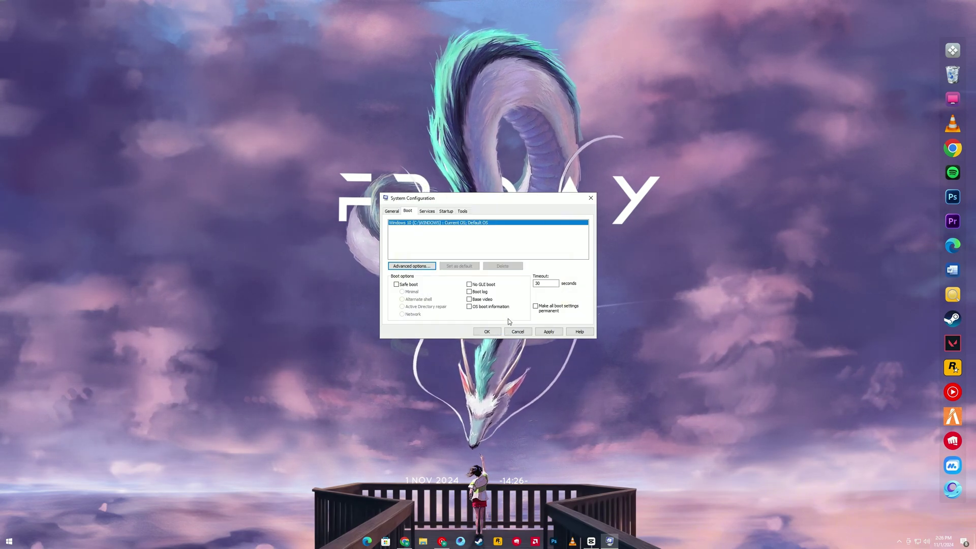
left_click(549, 332)
Hide all Microsoft services, disable all remaining services, and apply the change before closing System Configuration.
left_click(427, 211)
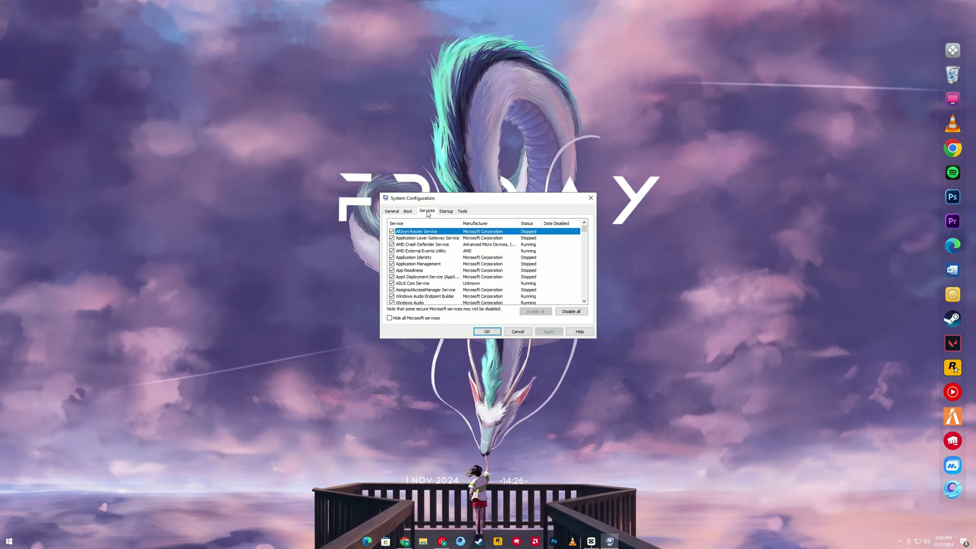
left_click(390, 318)
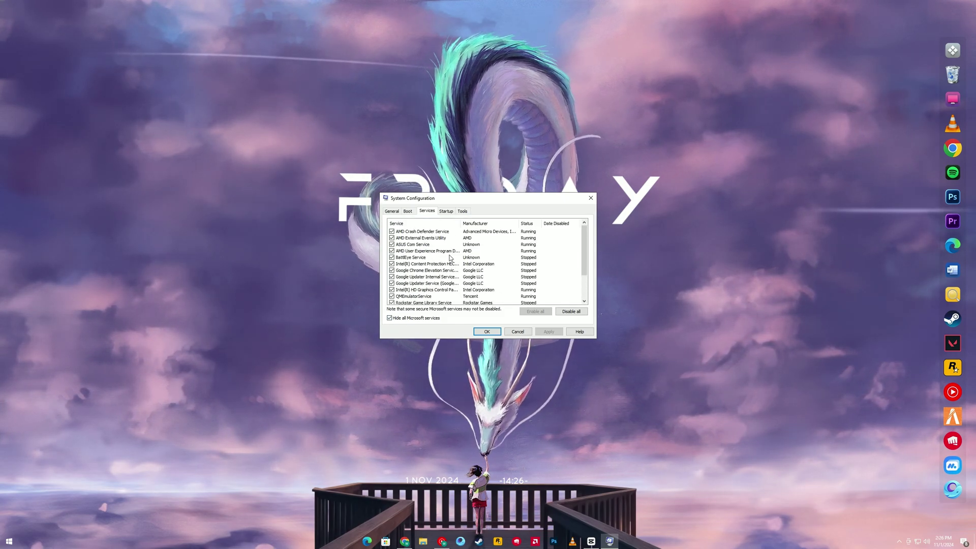
left_click(571, 312)
left_click(548, 332)
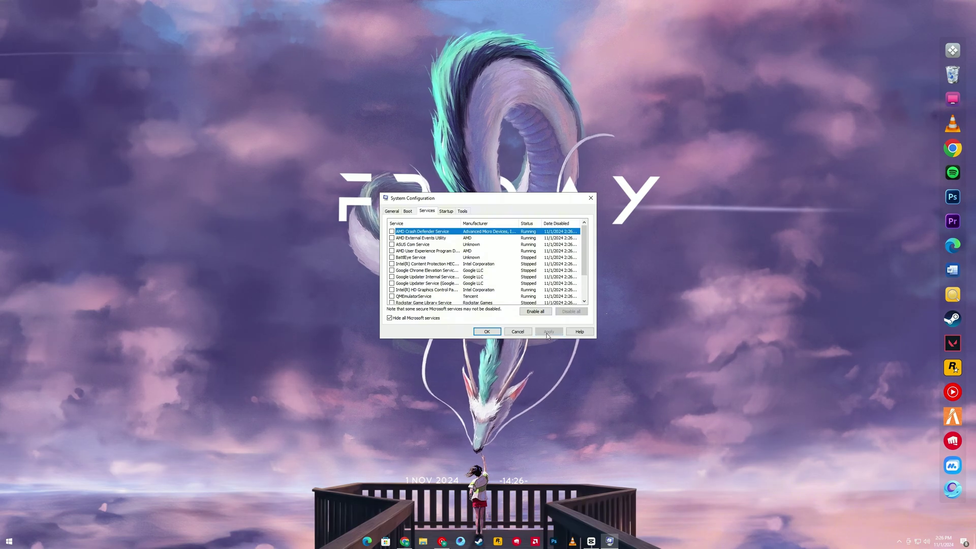
left_click(486, 332)
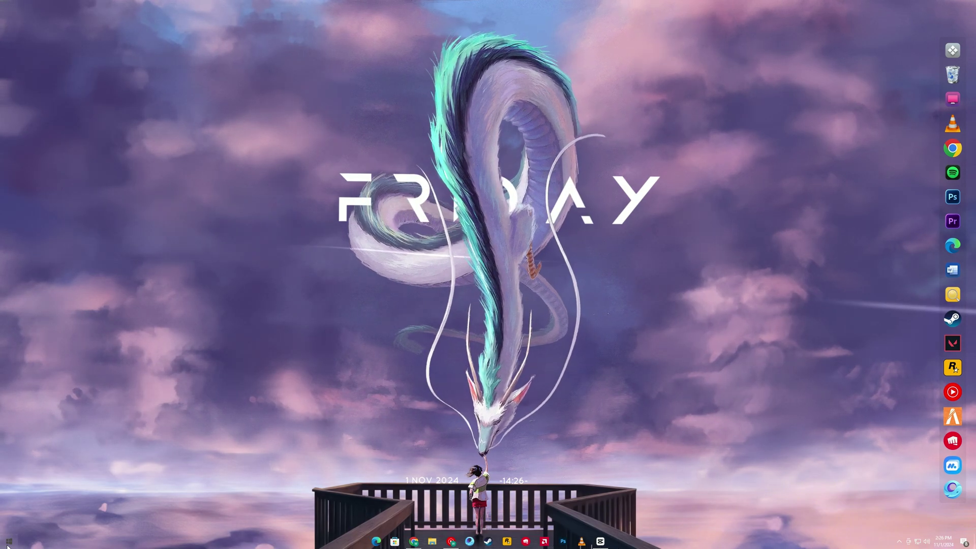
Open the Windows appearance and performance options and select Adjust for best performance.
left_click(7, 545)
type("perf")
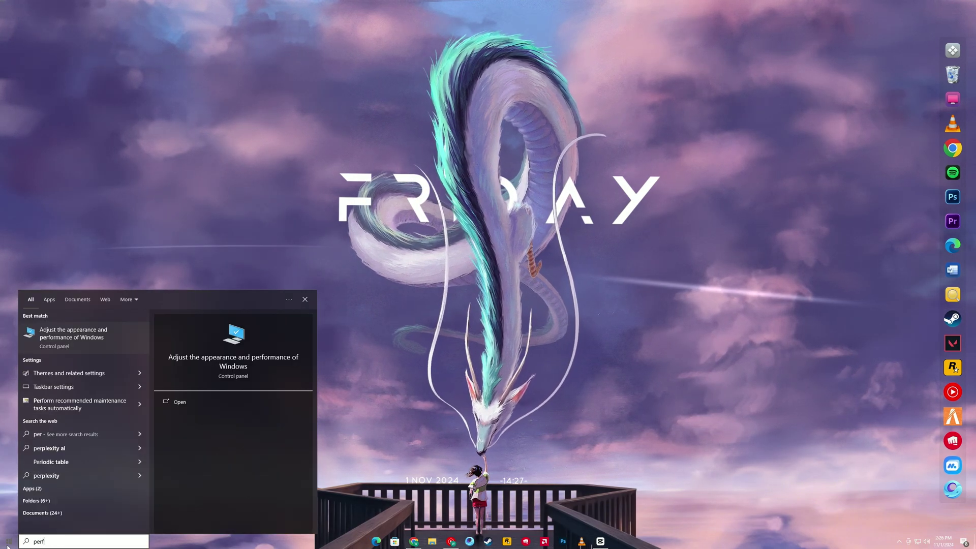
type("ormance")
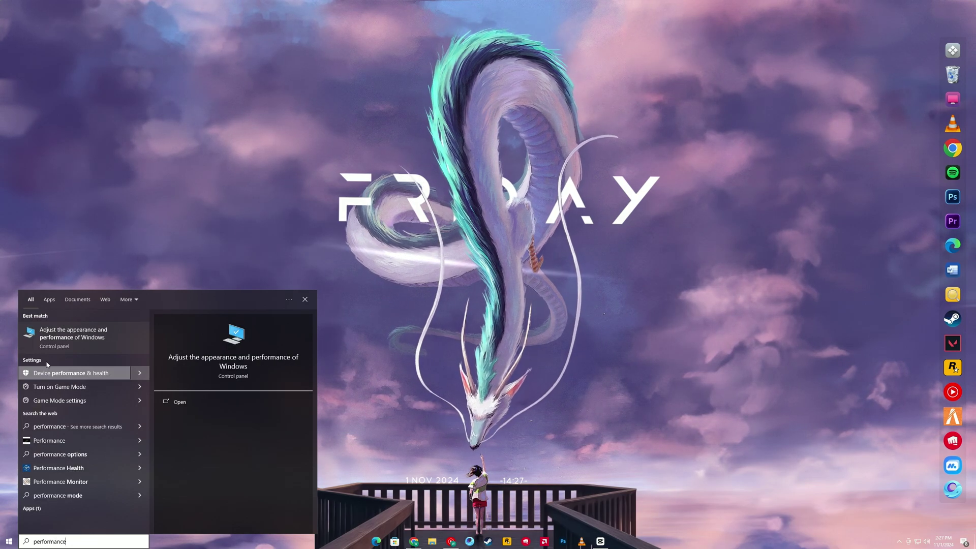
left_click(64, 338)
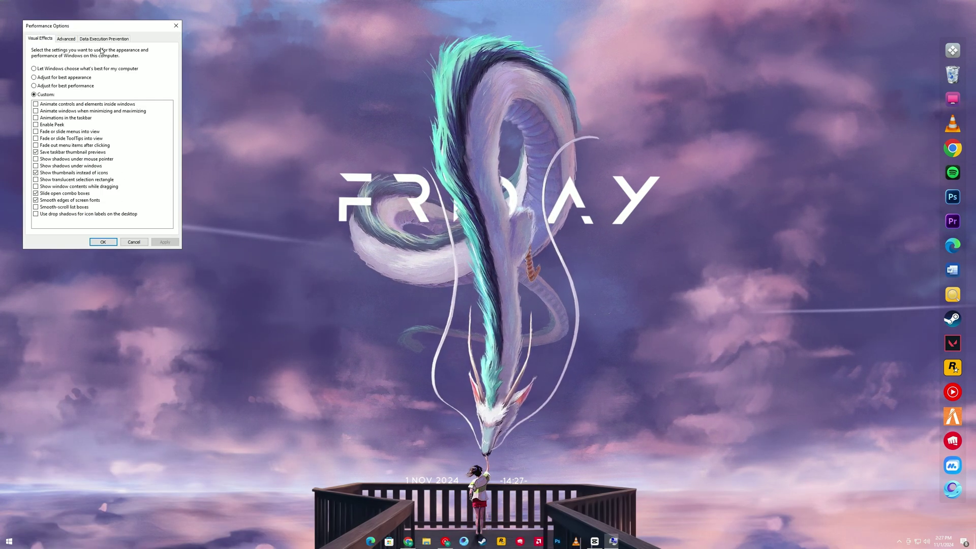
left_click_drag(102, 26, 173, 121)
left_click(105, 181)
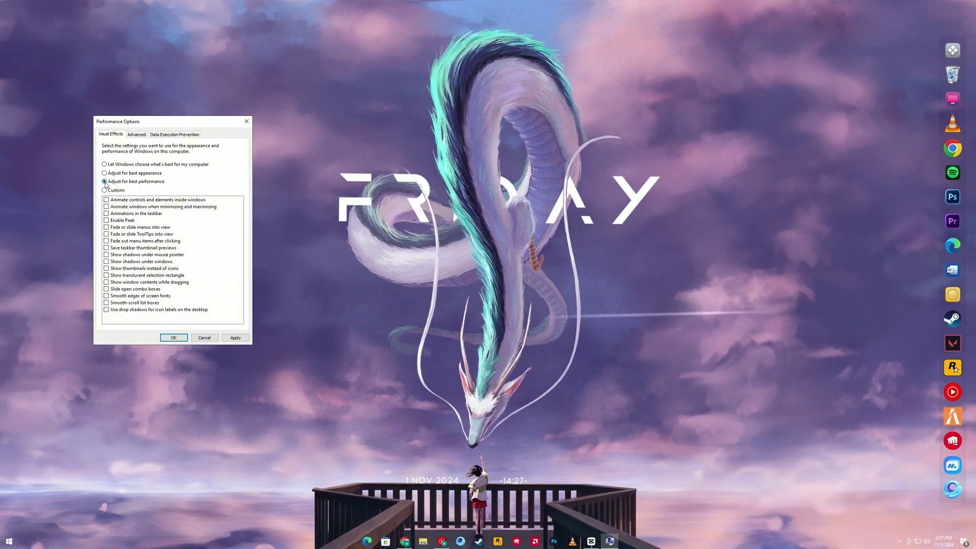
Re-enable smooth font edges, smooth-scroll list boxes, thumbnails instead of icons, taskbar thumbnail previews and mouse pointer shadows, and apply the custom effects.
left_click(106, 296)
left_click(107, 303)
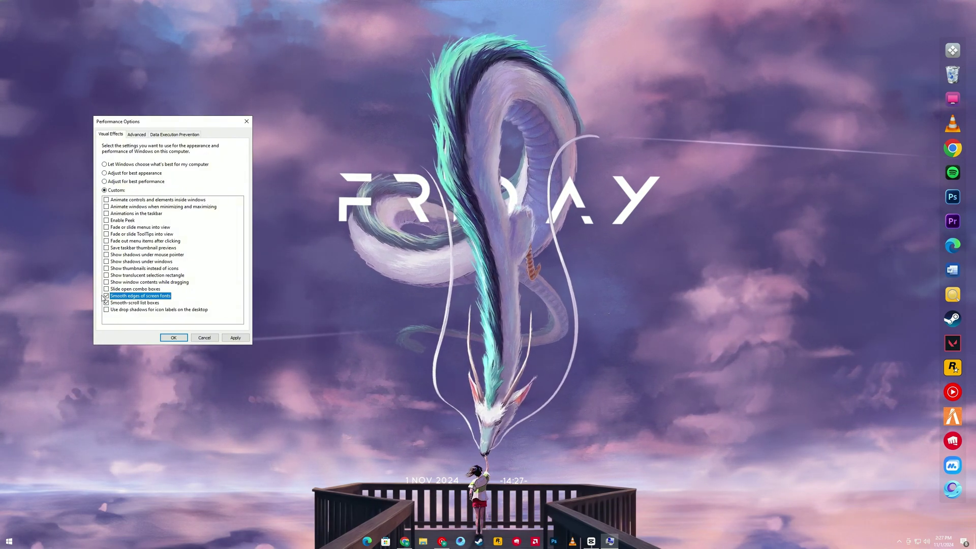
left_click(106, 268)
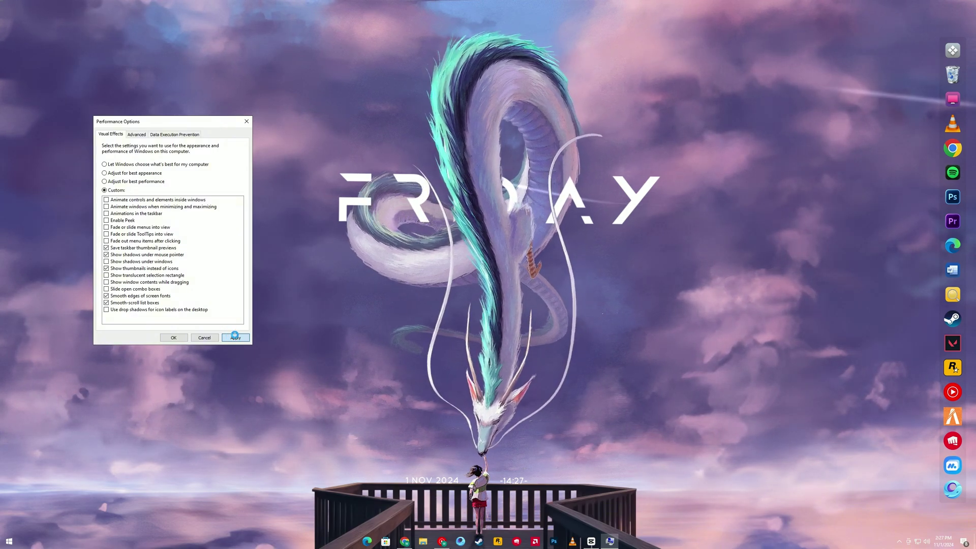
left_click(172, 336)
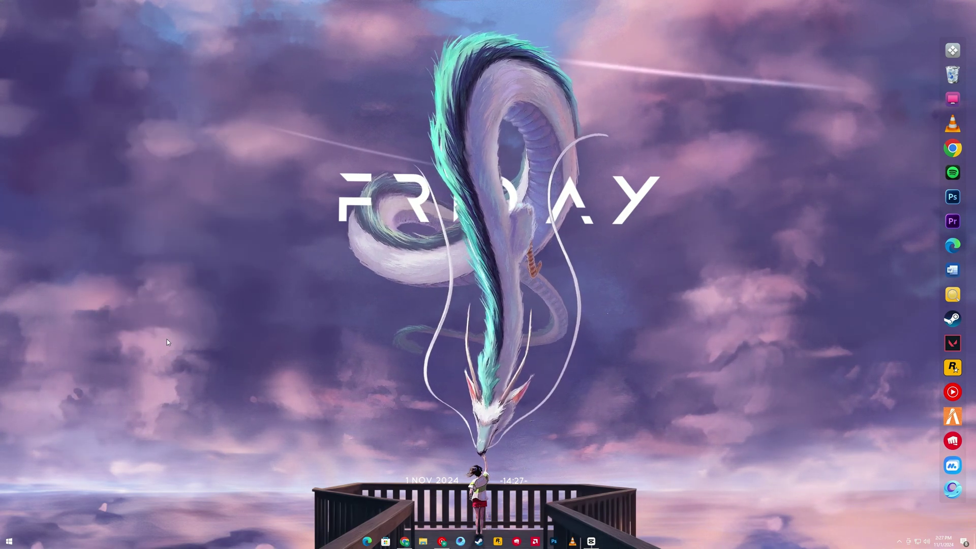
Open the Windows Graphics settings and try to add the RDR application from the Red Dead Redemption folder to the performance preference apps.
left_click(9, 543)
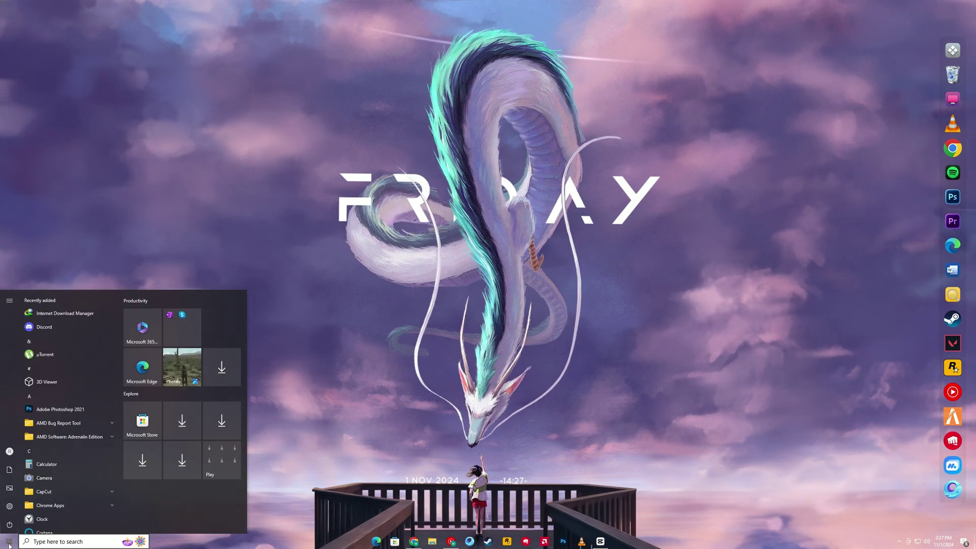
type("gpu settings")
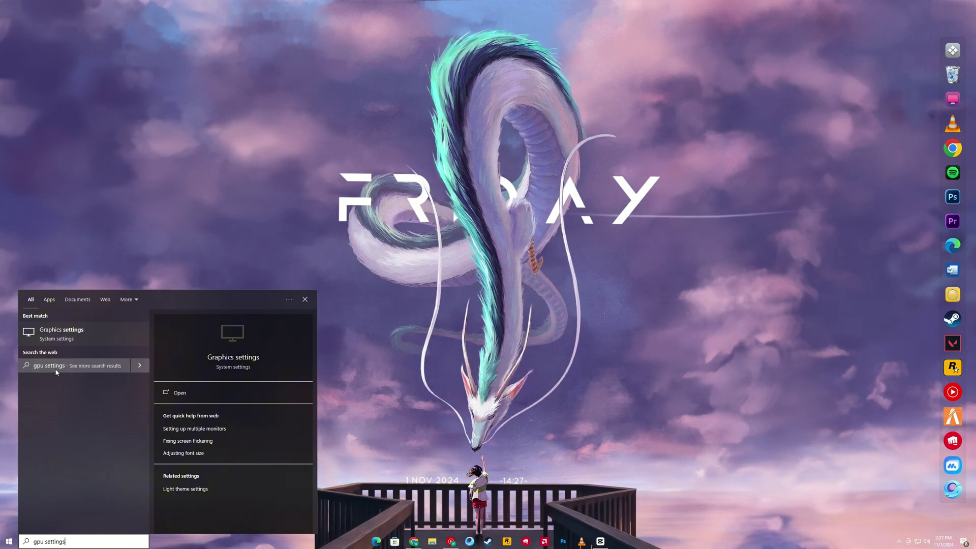
left_click(137, 342)
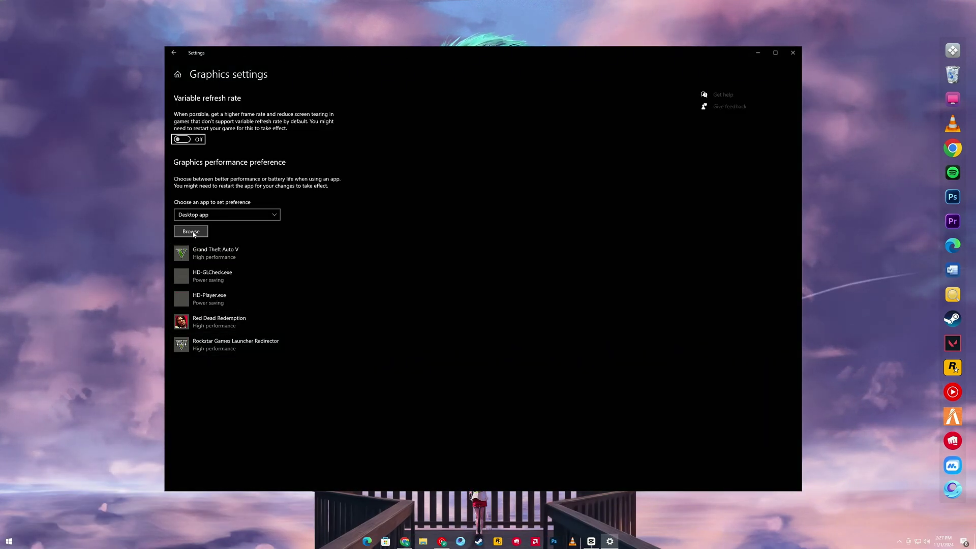
left_click(192, 232)
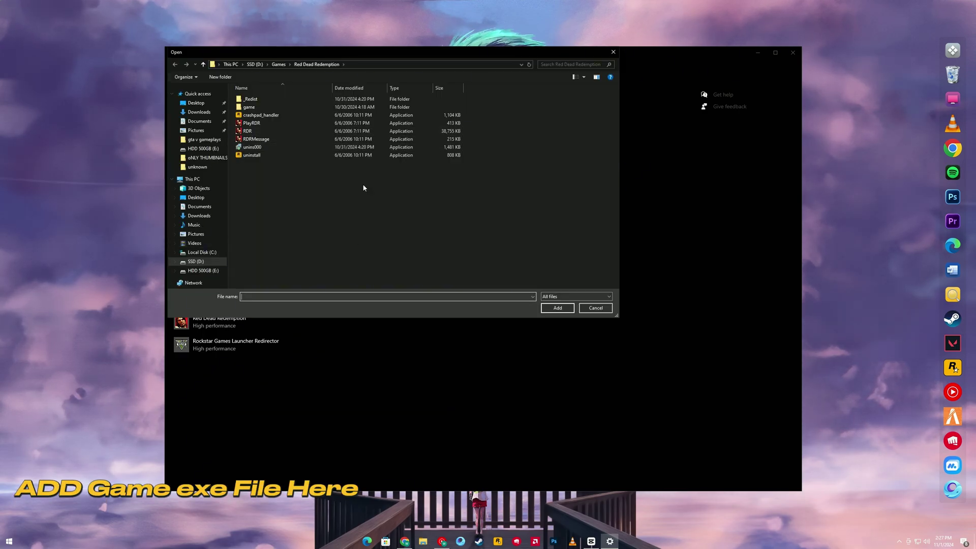
left_click(392, 132)
left_click(558, 308)
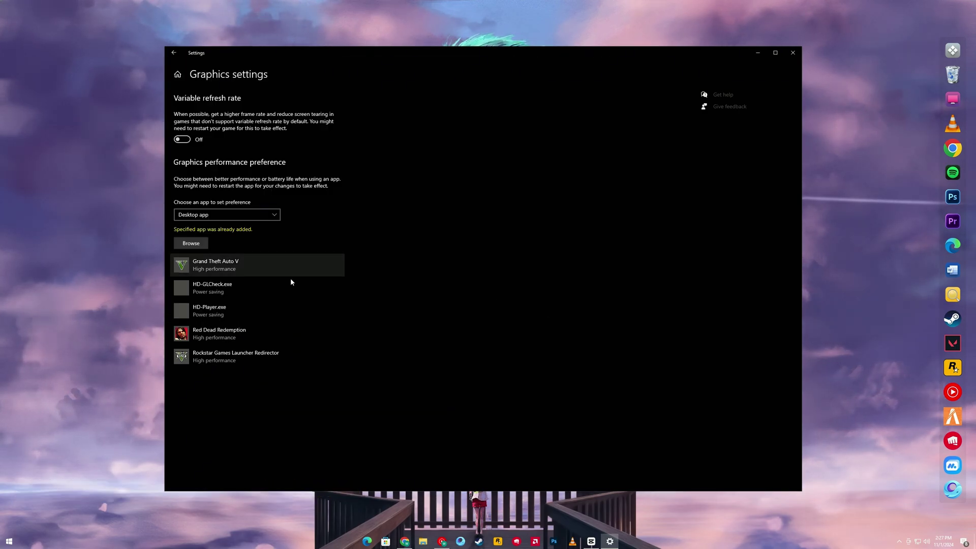
Save the graphics preference for Red Dead Redemption as High performance.
left_click(234, 331)
left_click(286, 365)
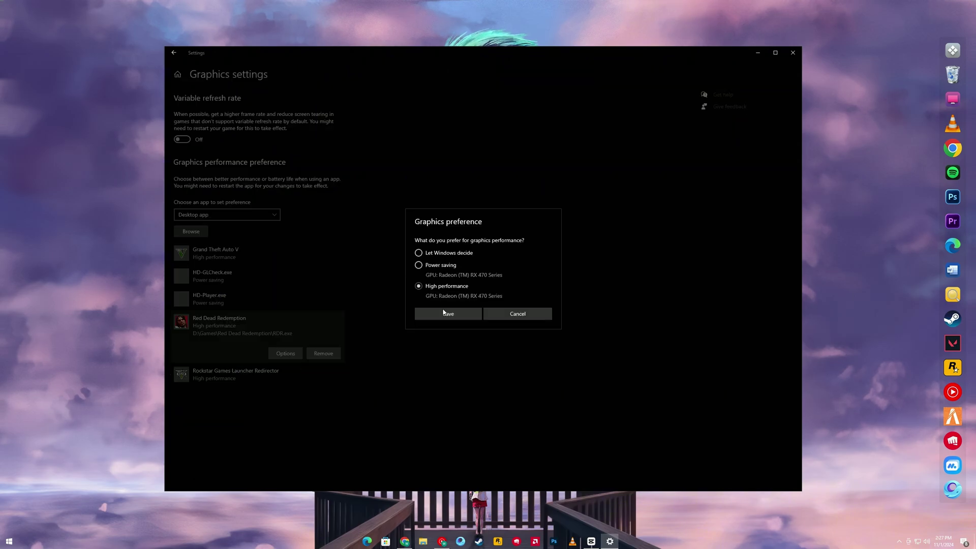
left_click(442, 311)
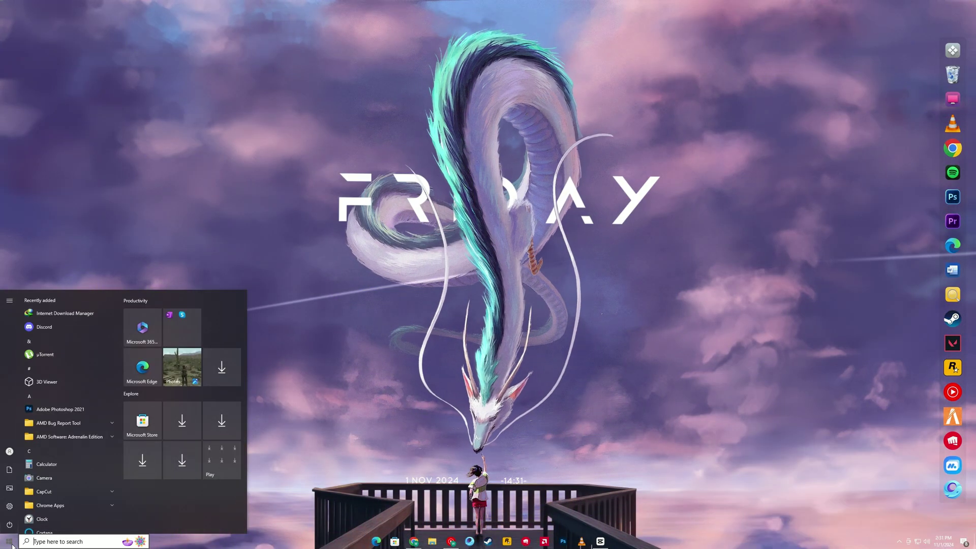
Open the Windows Temp folder by running the temp command.
type("run")
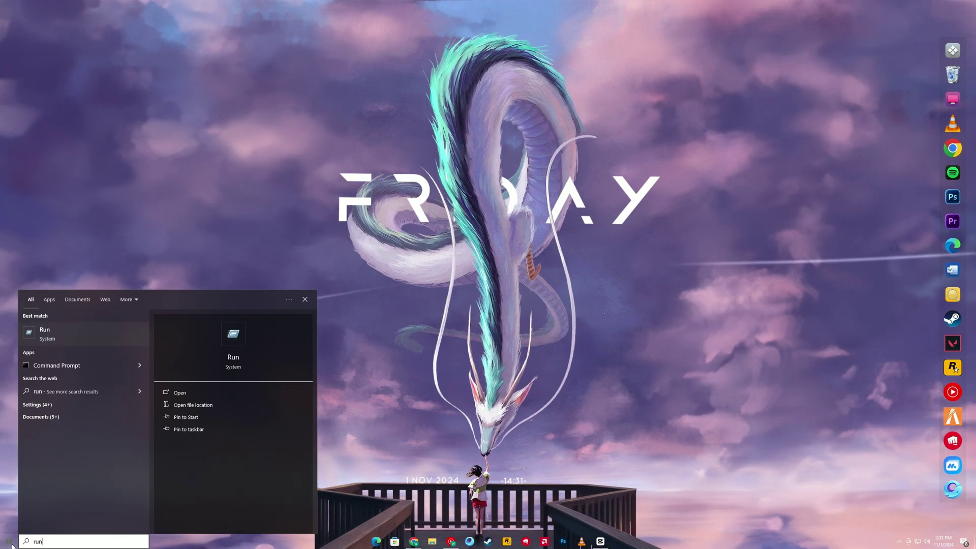
left_click(36, 334)
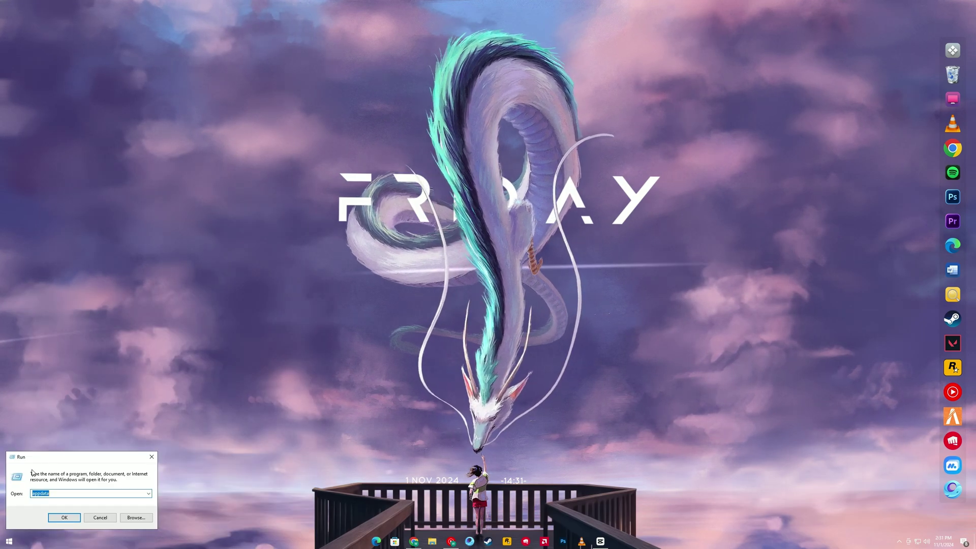
type("te")
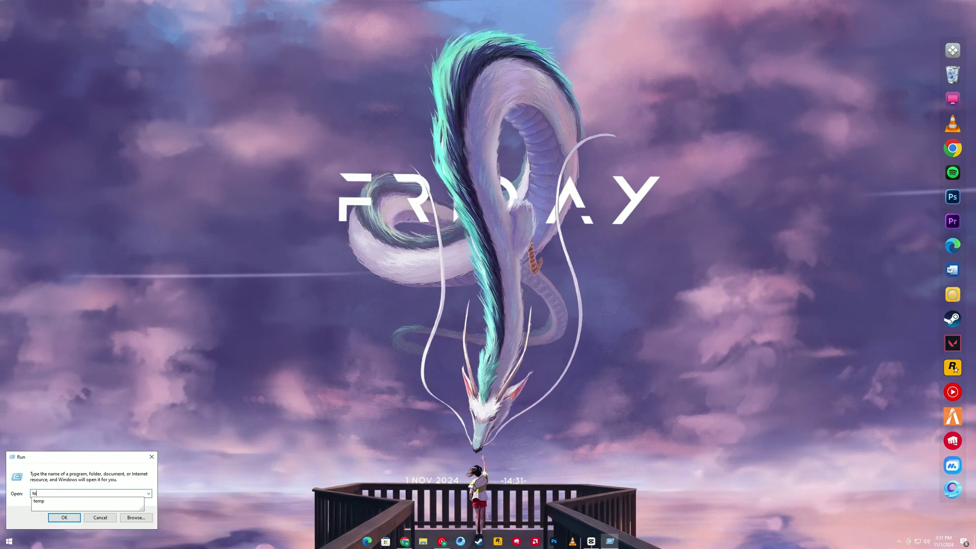
type("mp")
key("Return")
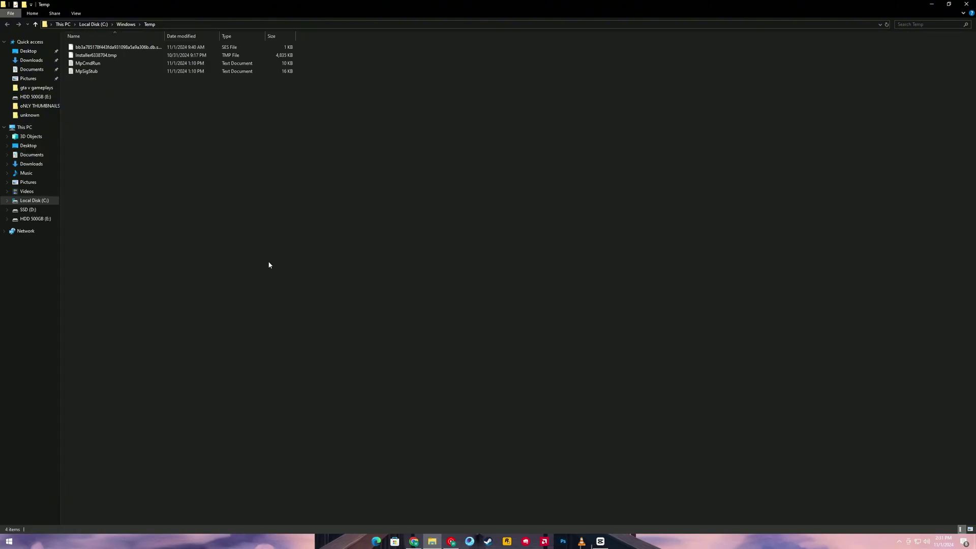
Delete all files in the Temp folder and close its window.
double_click(377, 7)
left_click_drag(397, 275, 358, 163)
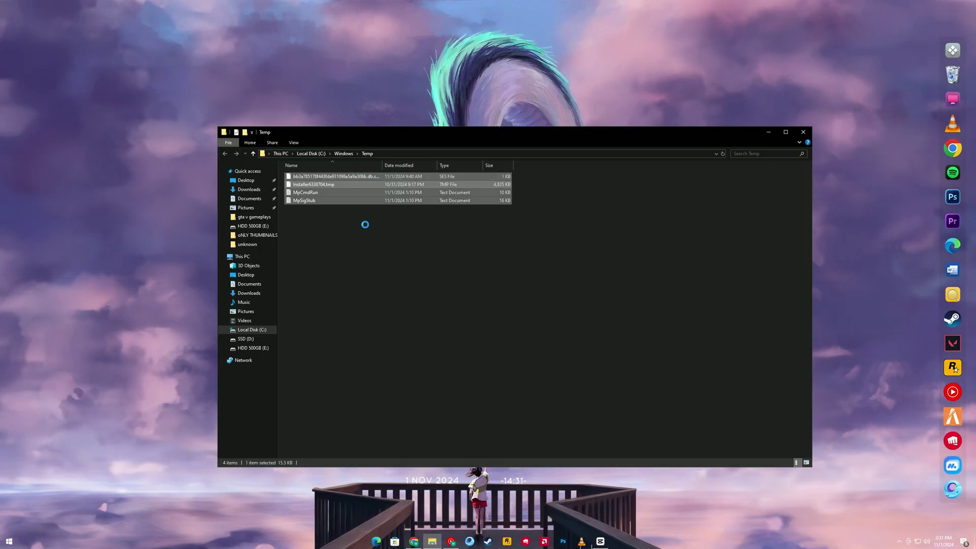
right_click(350, 182)
left_click(381, 277)
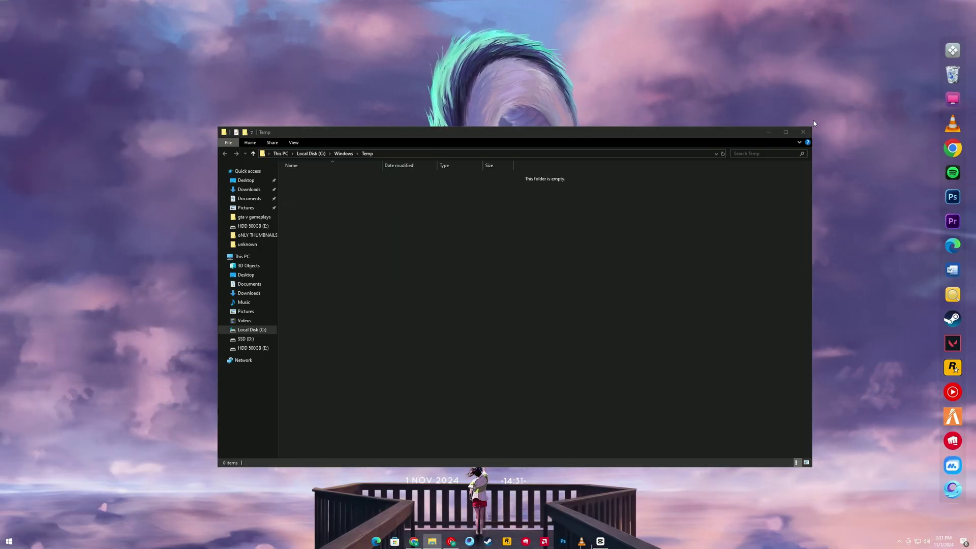
left_click(804, 132)
Open the Windows Prefetch folder by running the prefetch command.
key("super+r")
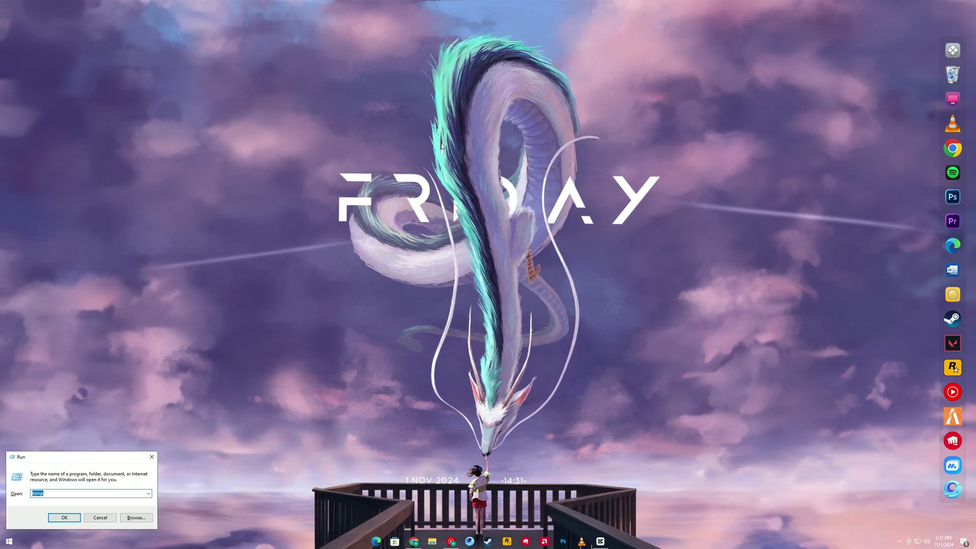
type("pr")
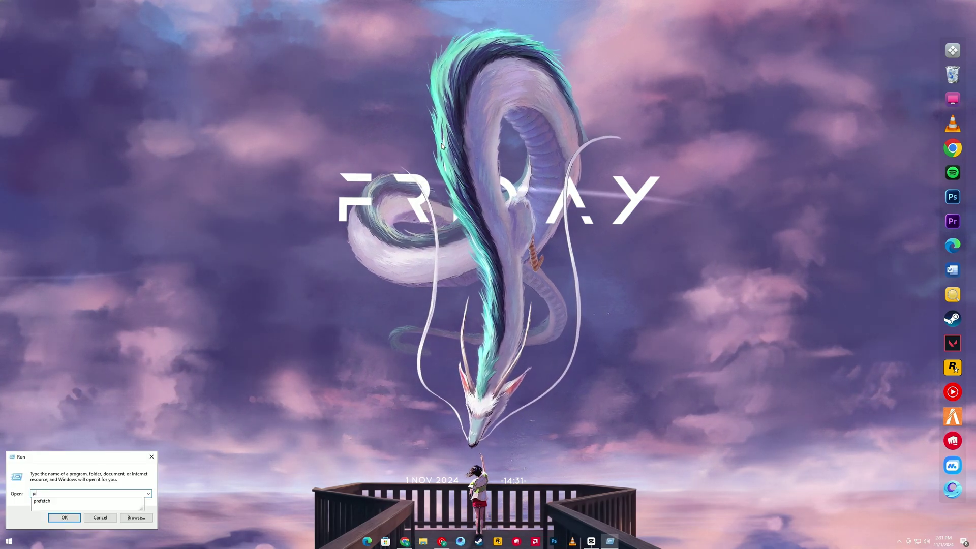
type("efetch")
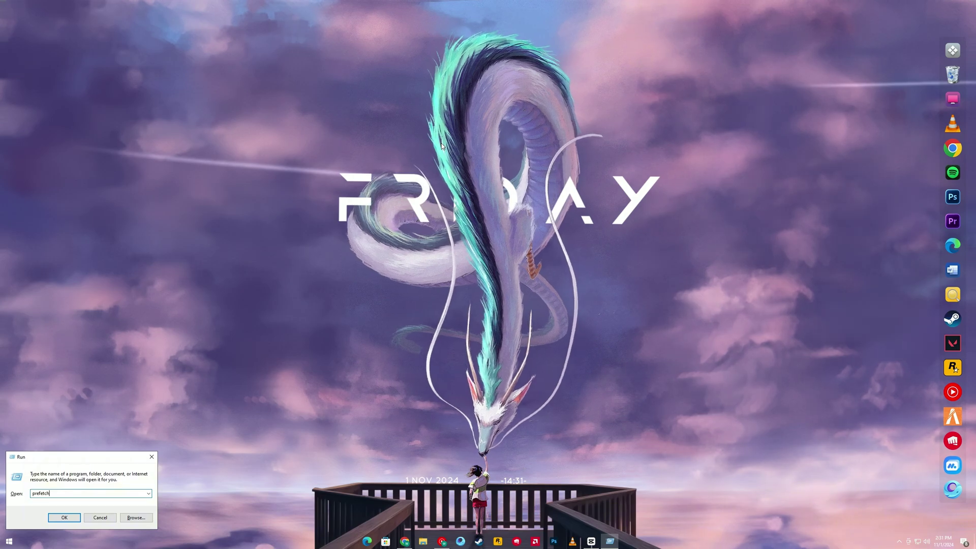
key("Return")
key("Return")
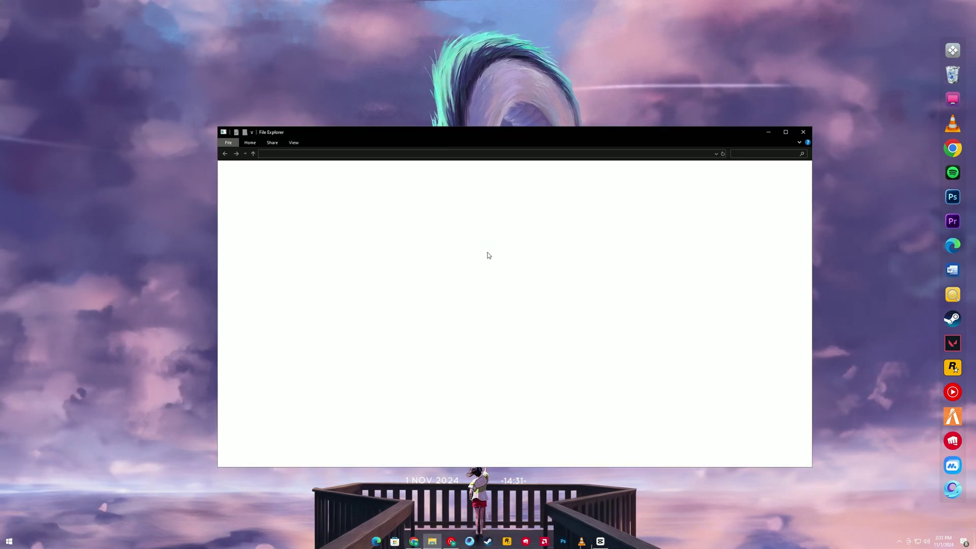
Delete all files in the Prefetch folder, skip the one that cannot be removed, and close the folder window.
left_click(406, 249)
key("ctrl+a")
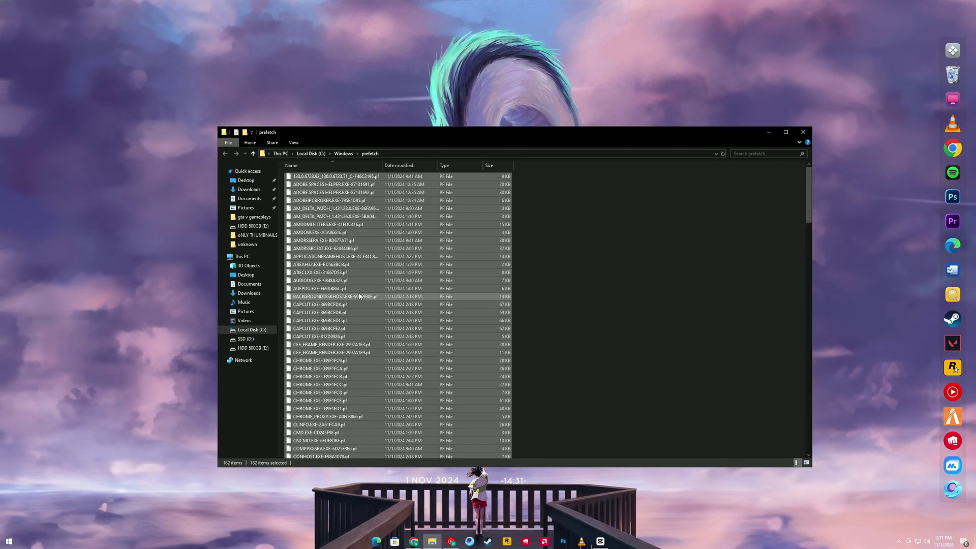
right_click(359, 295)
left_click(379, 391)
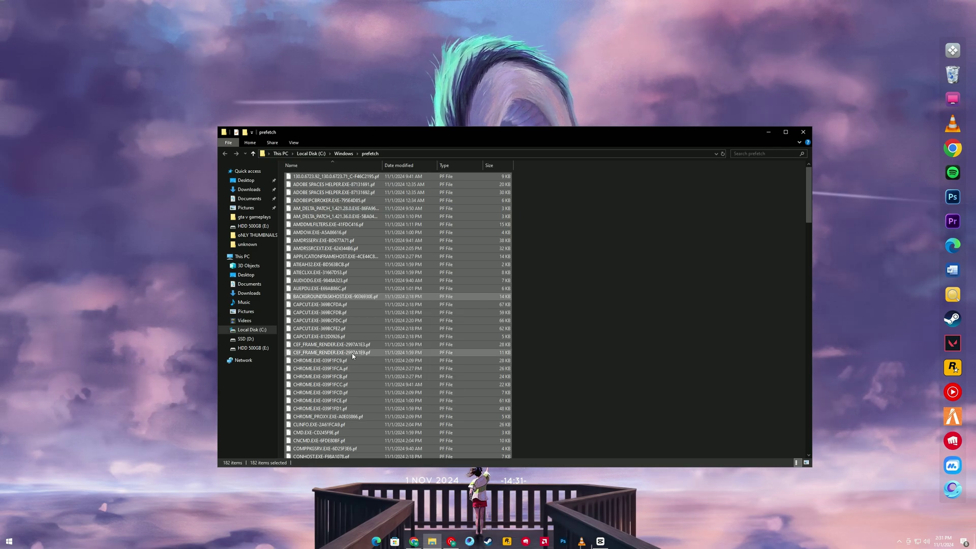
left_click(213, 246)
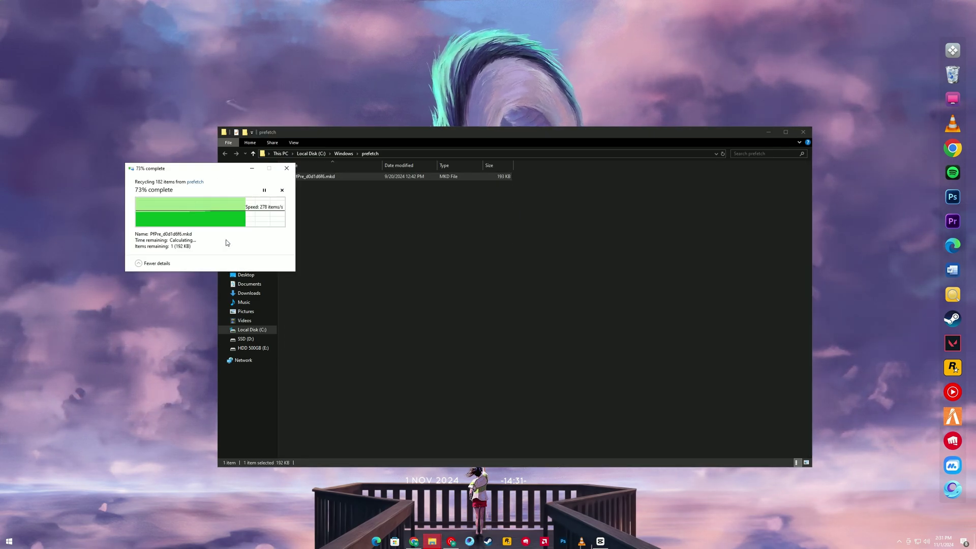
left_click(793, 133)
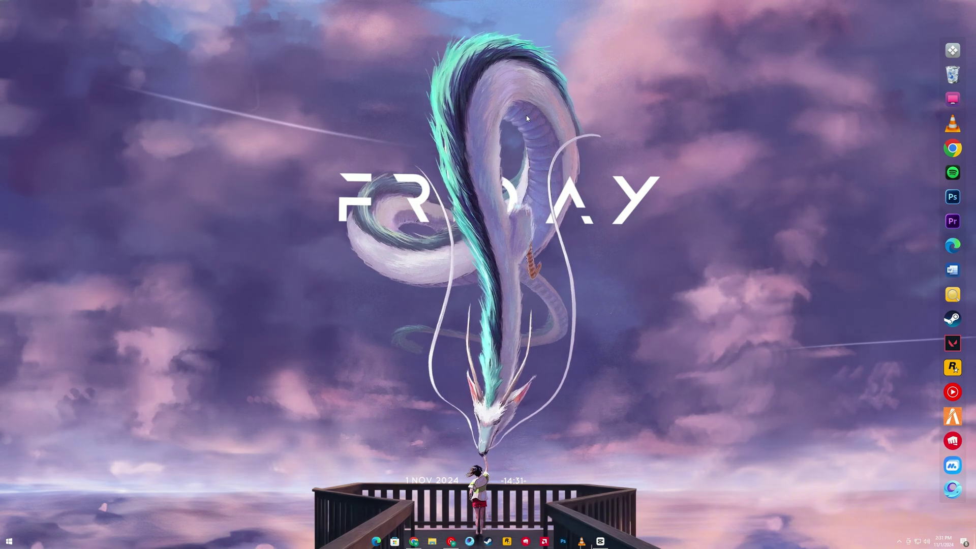
Open the user's local Temp folder by running the %temp% command.
key("super+r")
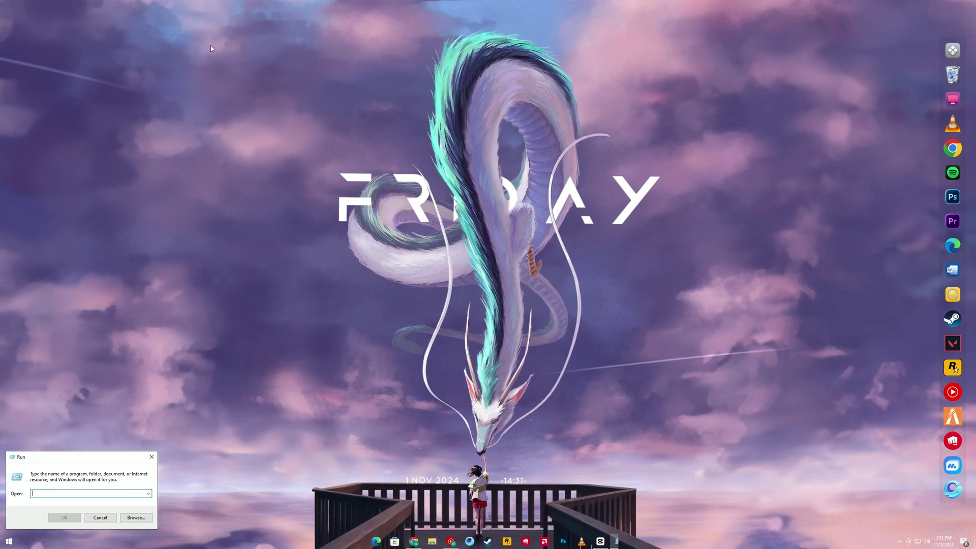
type("%tem")
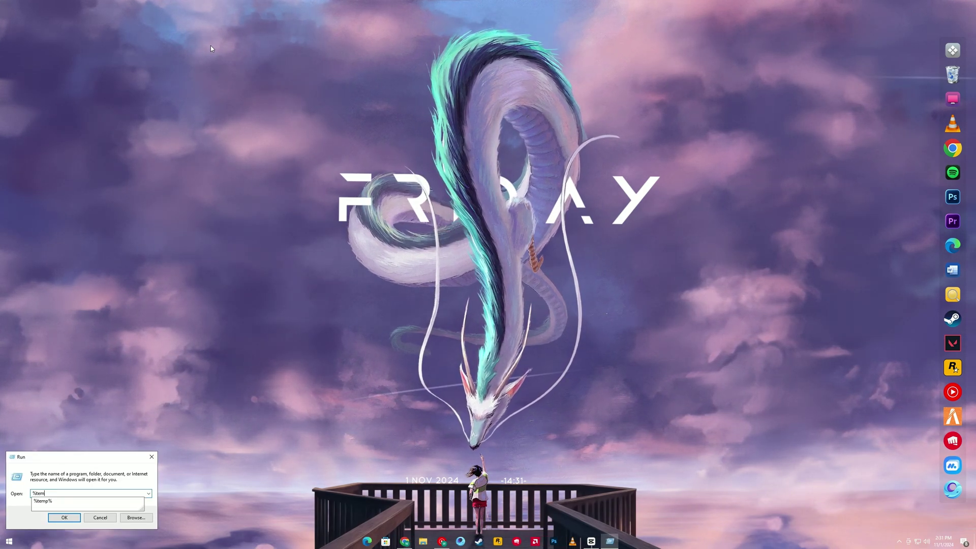
type("p%")
key("Return")
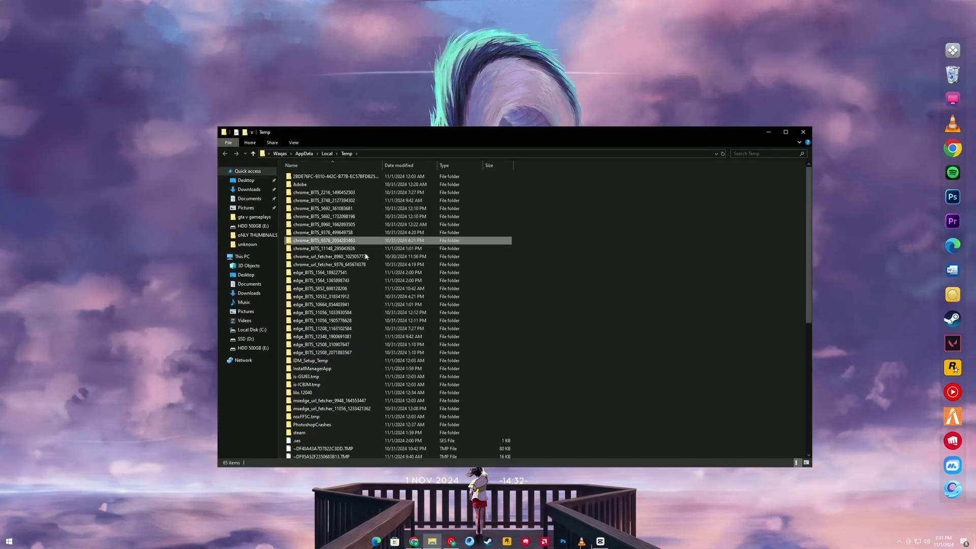
Delete everything in the user's Temp folder, skipping all items in use, and close its window.
key("ctrl+a")
right_click(403, 250)
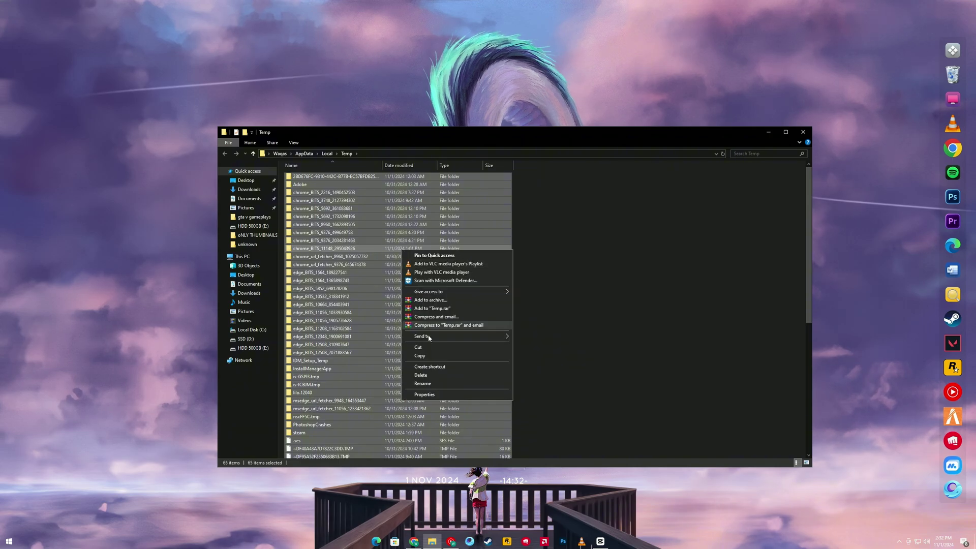
left_click(421, 375)
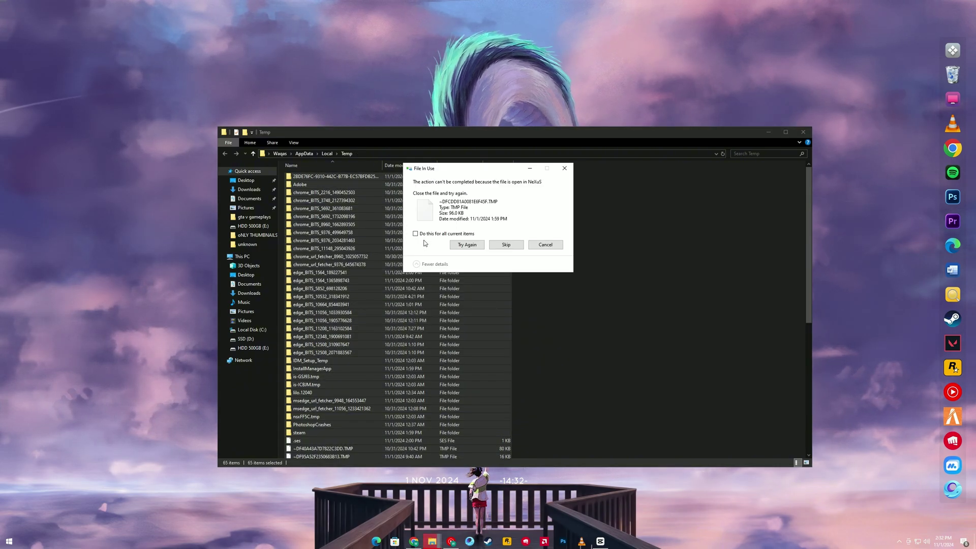
left_click(415, 234)
left_click(522, 246)
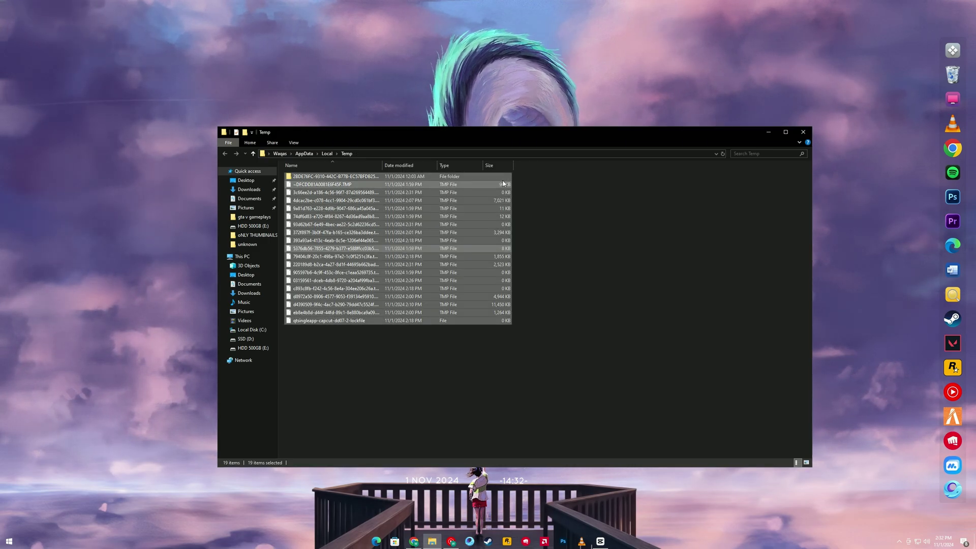
left_click(802, 133)
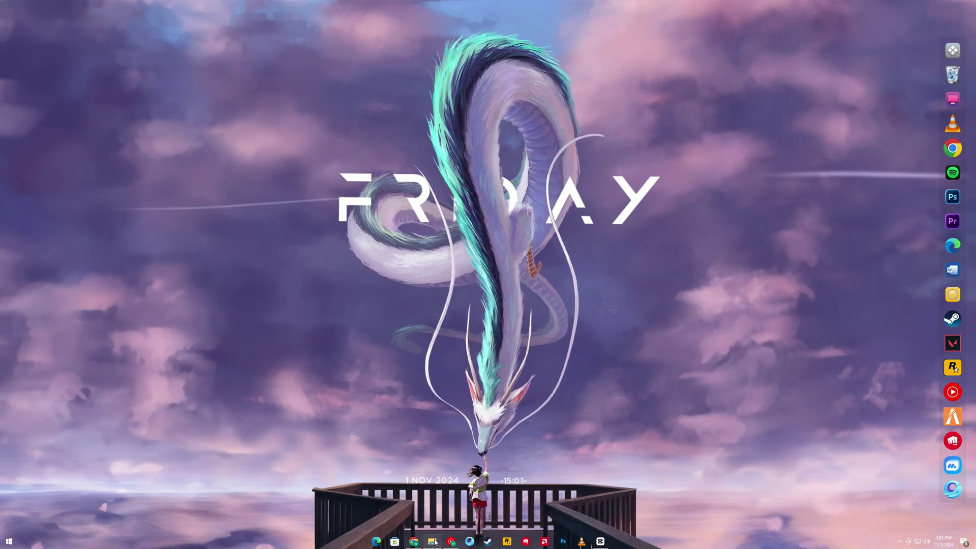
Run DXSETUP as administrator from the DirectX_11_Setup folder of the Not Launching Pack.
left_click(433, 542)
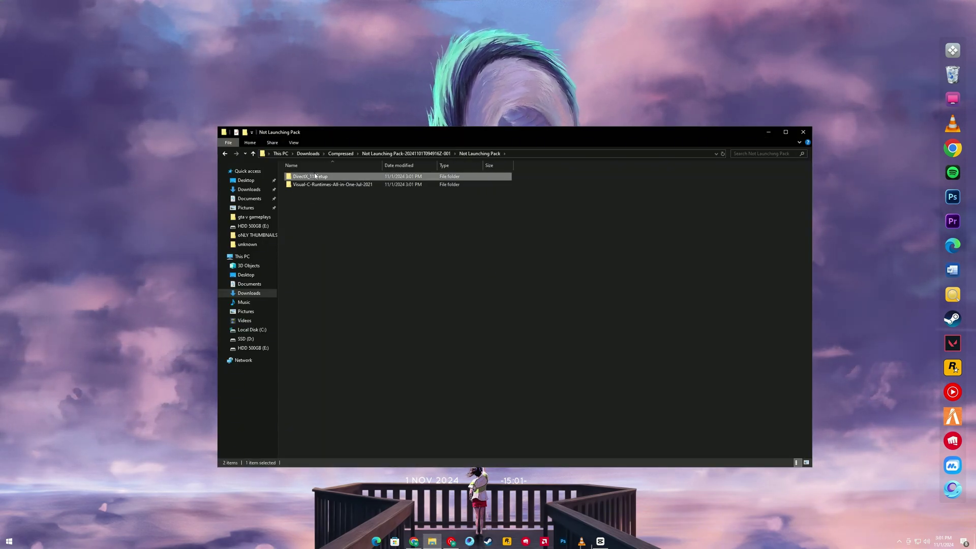
double_click(311, 176)
scroll(364, 386, "down", 9)
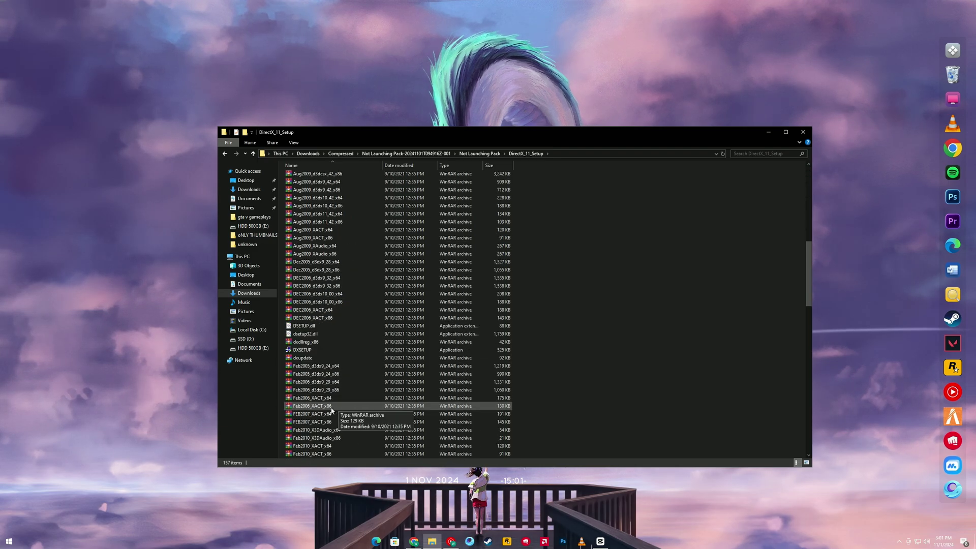
scroll(325, 401, "down", 5)
left_click(302, 350)
right_click(302, 353)
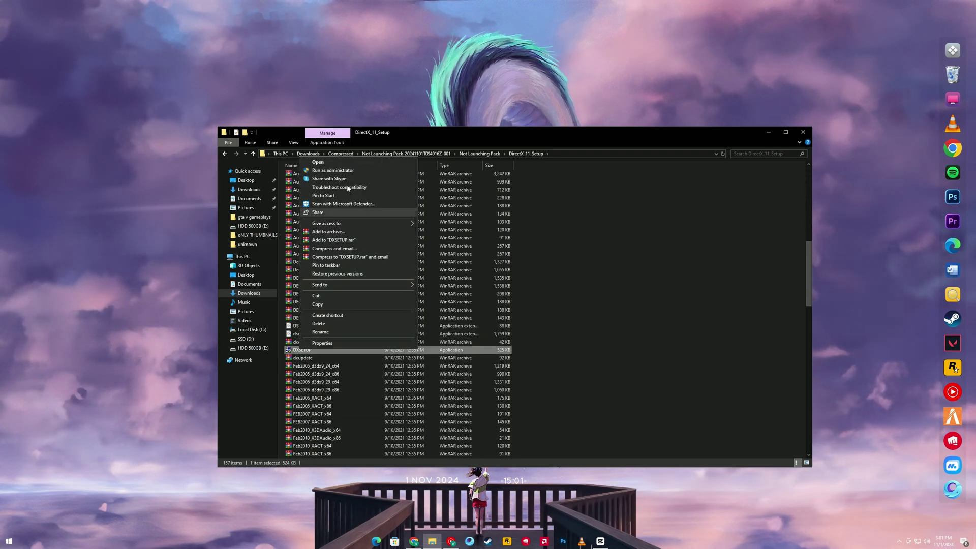
left_click(321, 171)
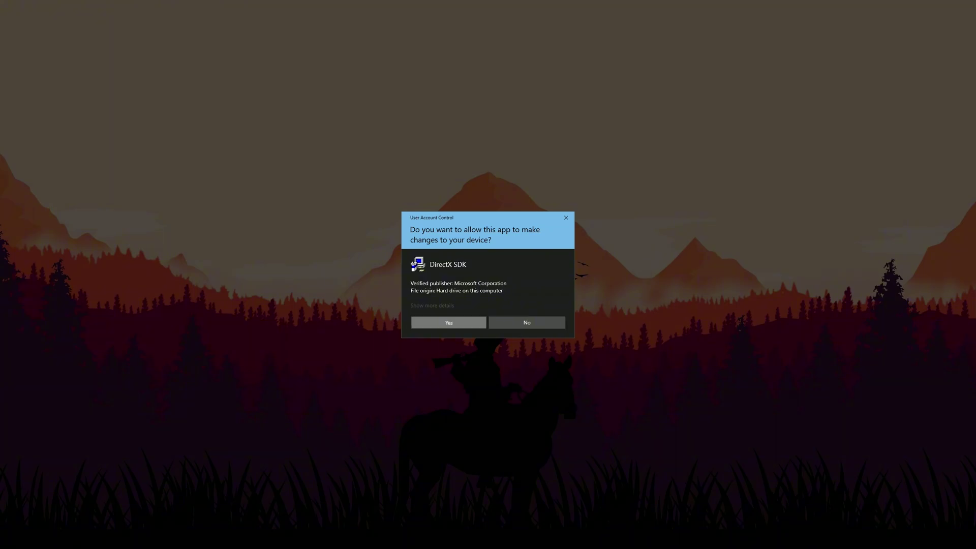
Allow the DirectX installer to make changes and complete its installation.
left_click(448, 323)
left_click(229, 227)
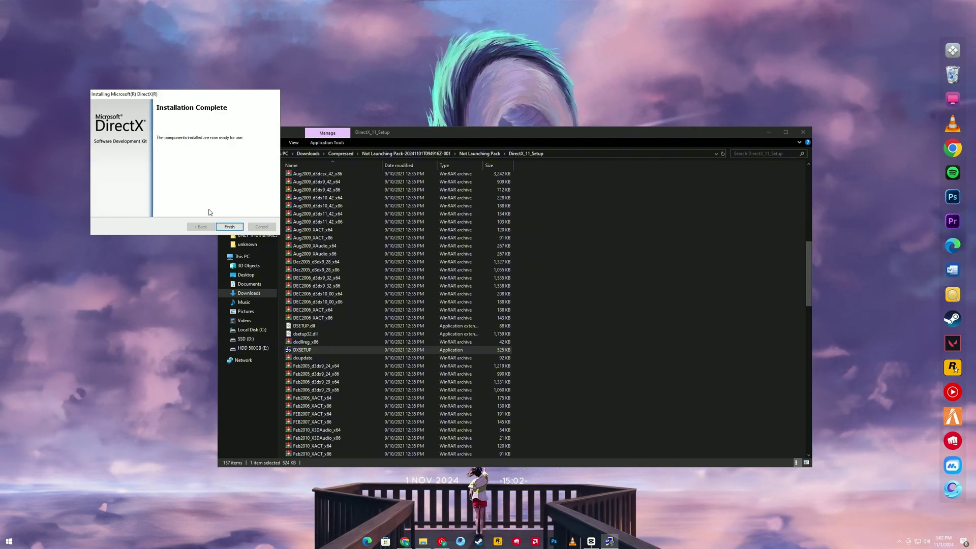
left_click(230, 227)
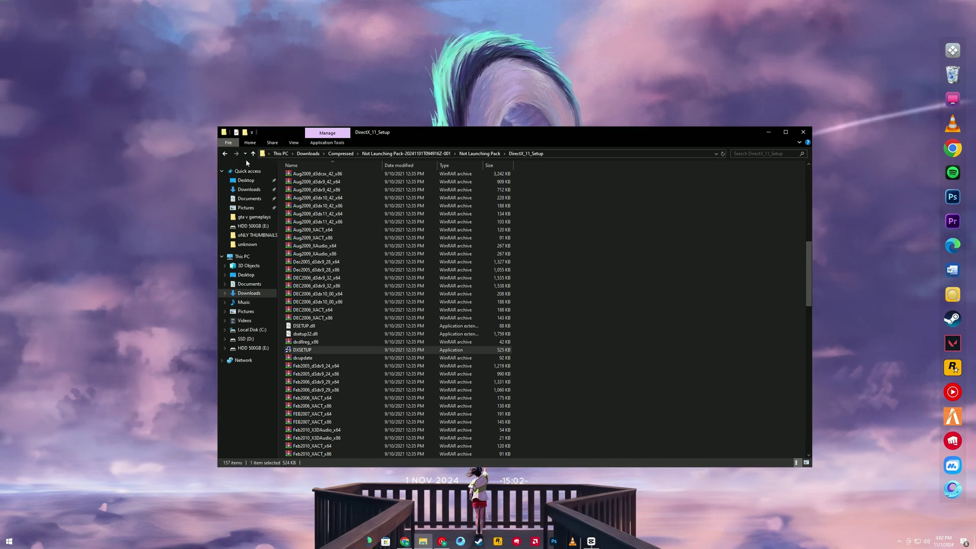
Run the install_all batch file as administrator from the Visual-C-Runtimes-All-in-One-Jul-2021 folder and allow it to make changes.
left_click(225, 154)
double_click(300, 184)
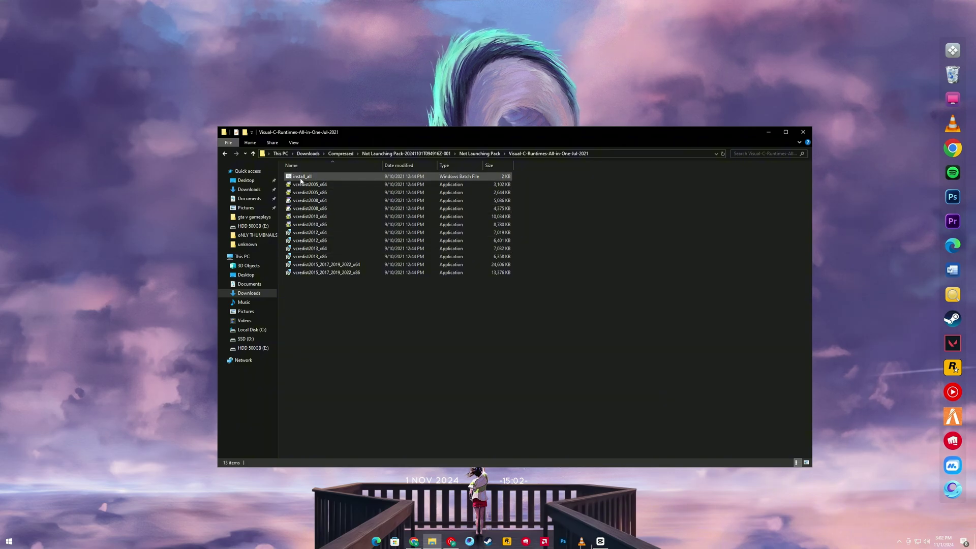
left_click(301, 180)
right_click(302, 181)
left_click(326, 210)
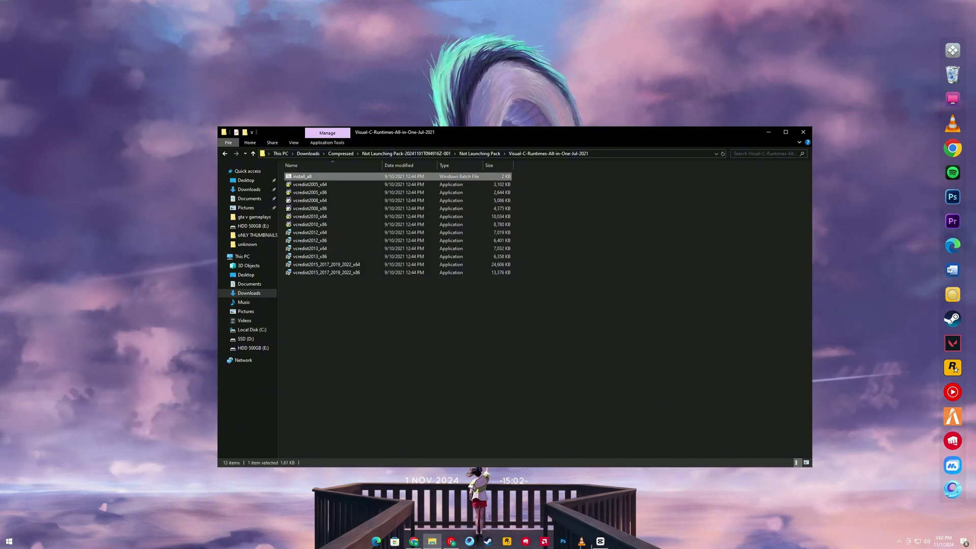
left_click(452, 332)
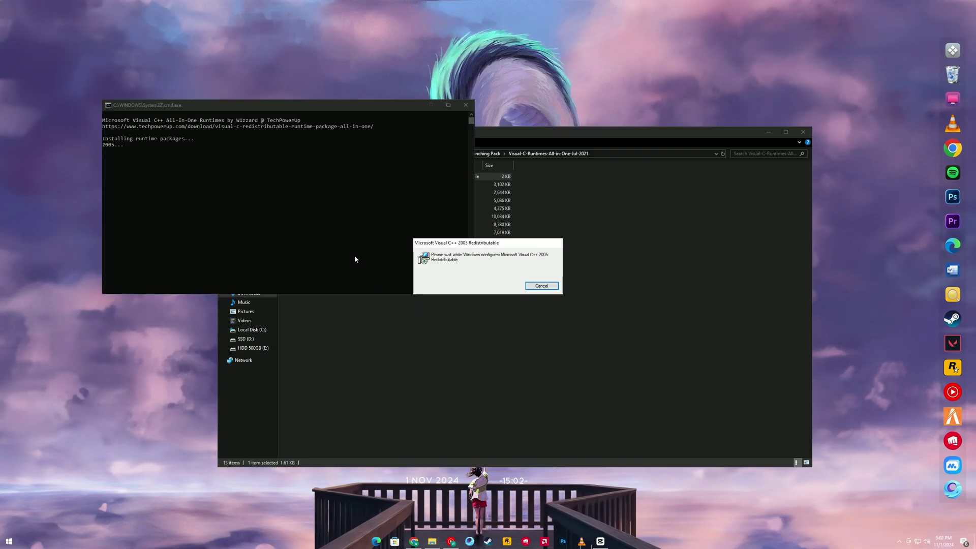